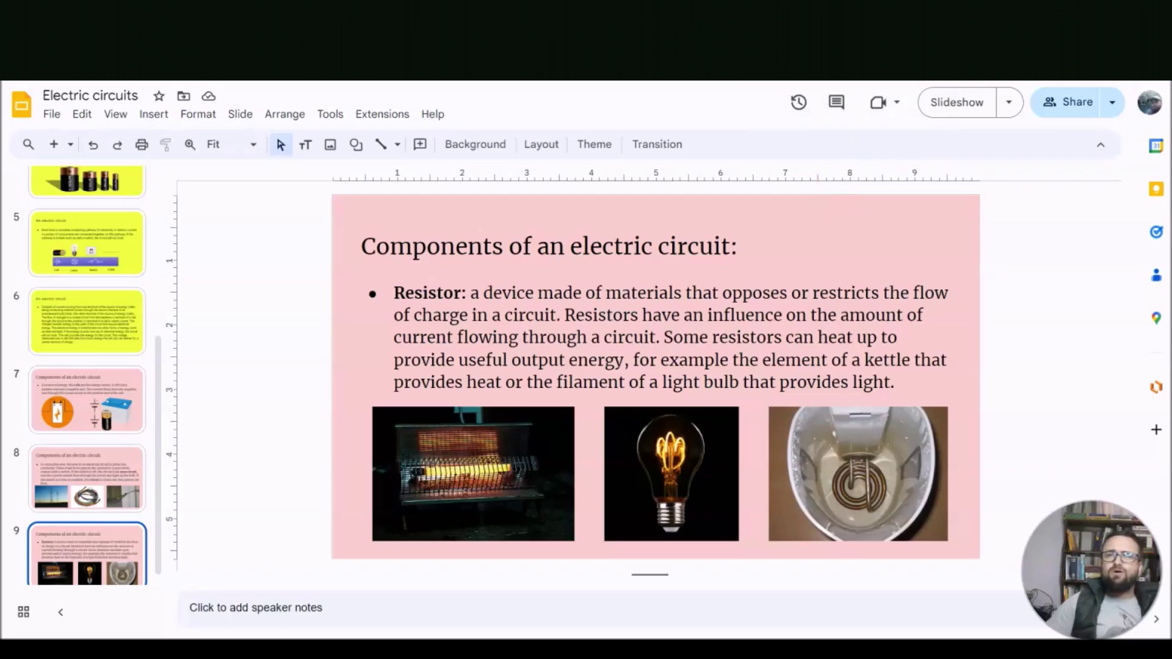
Open the weekly Material post and its 'Investigating the electric circuit of a torch.jpg' attachment
left_click(793, 67)
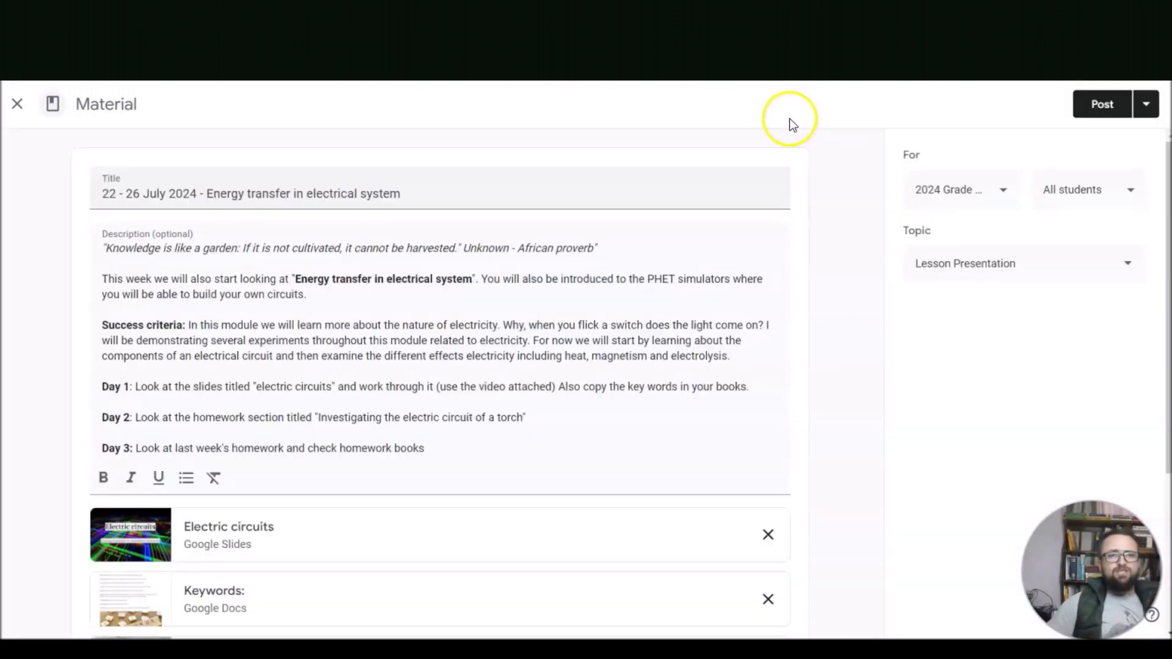
scroll(603, 311, "down", 3)
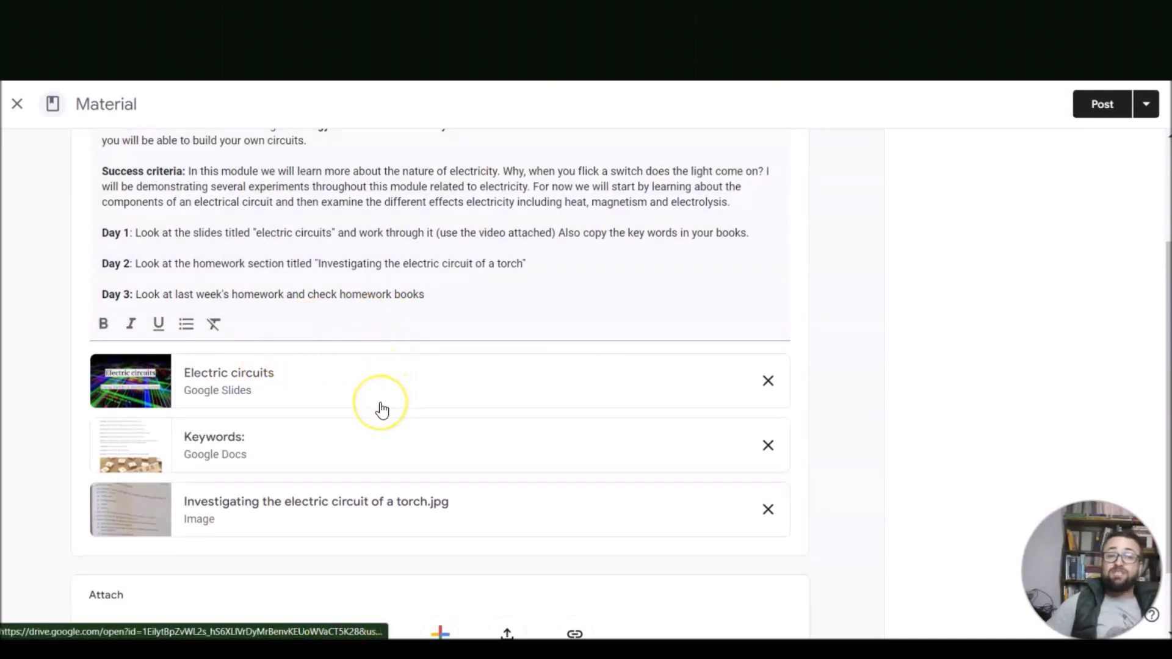
left_click(312, 504)
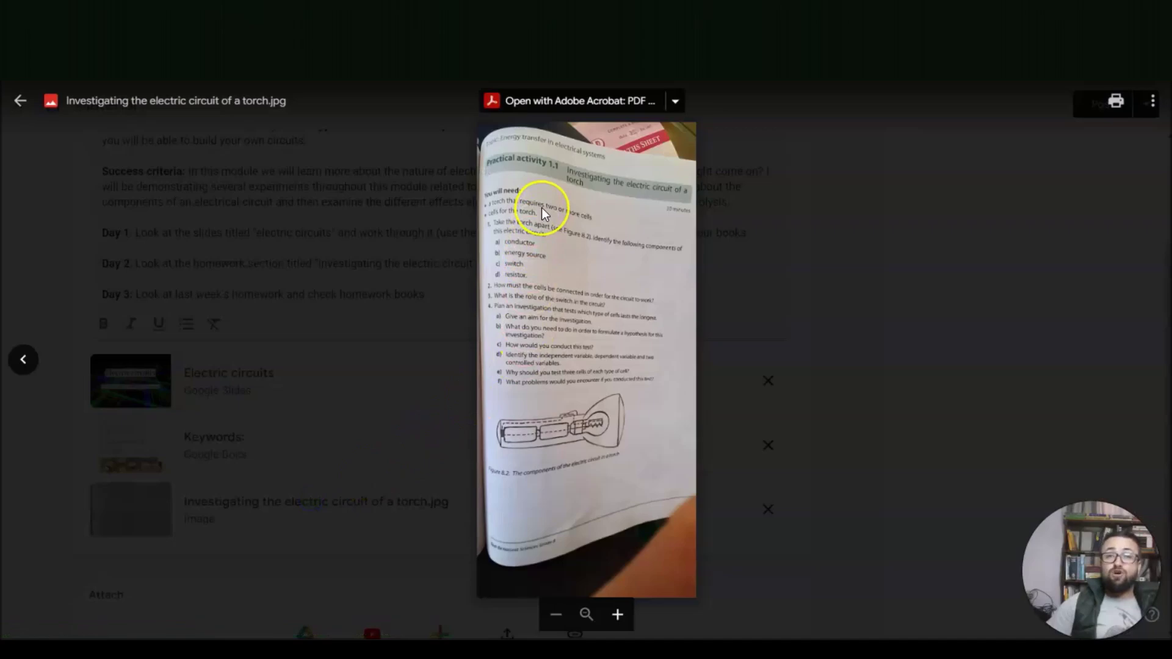
Zoom into the worksheet questions and bring the torch drawing below question 4f into view
scroll(541, 208, "up", 3)
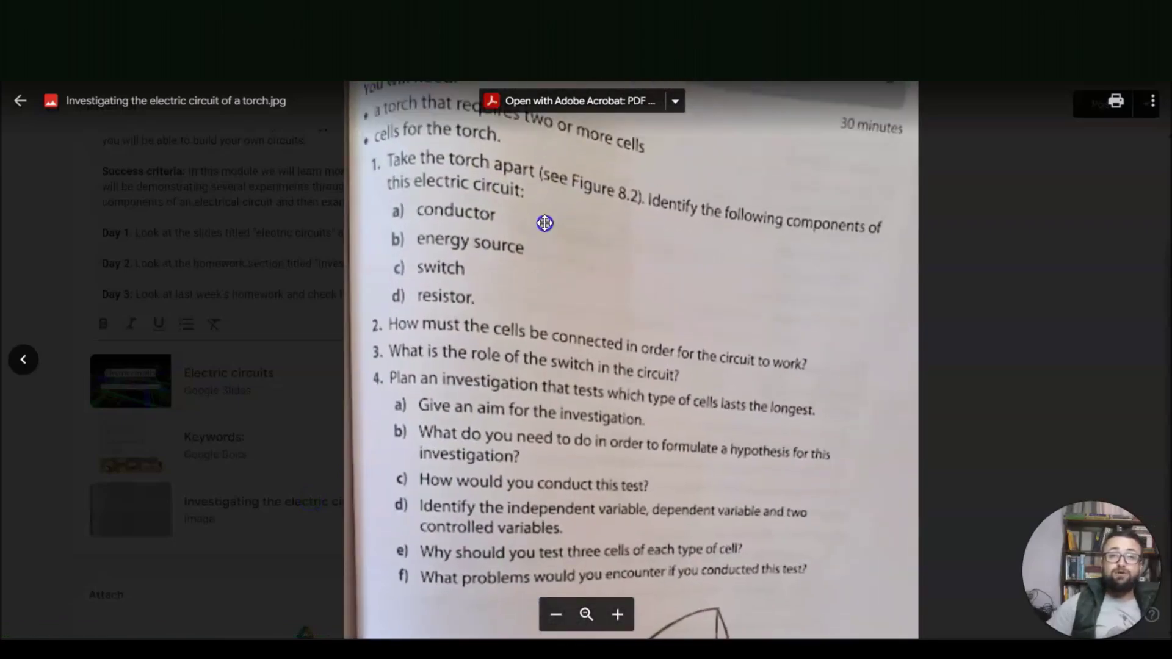
left_click(537, 329)
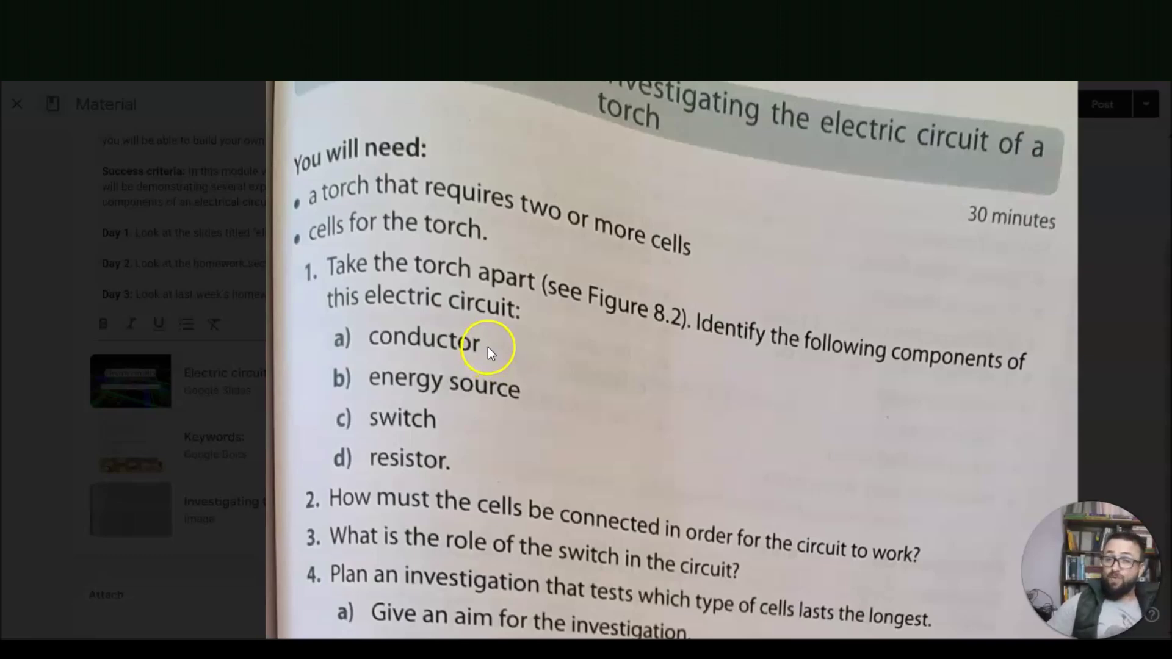
scroll(493, 394, "down", 3)
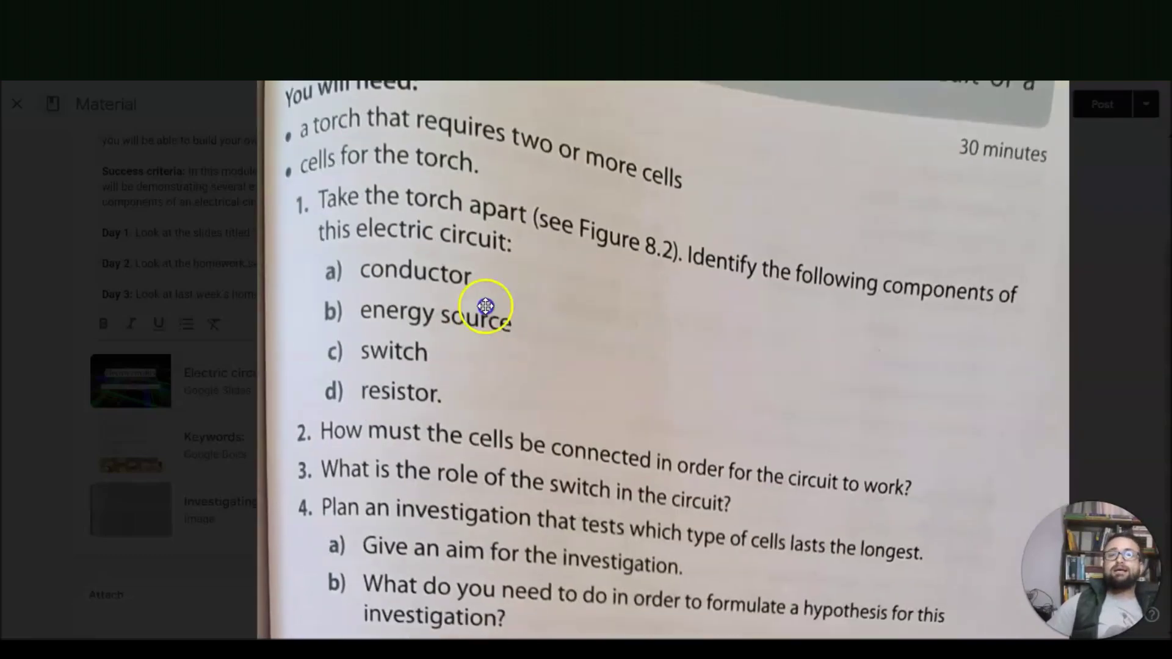
scroll(493, 362, "down", 1)
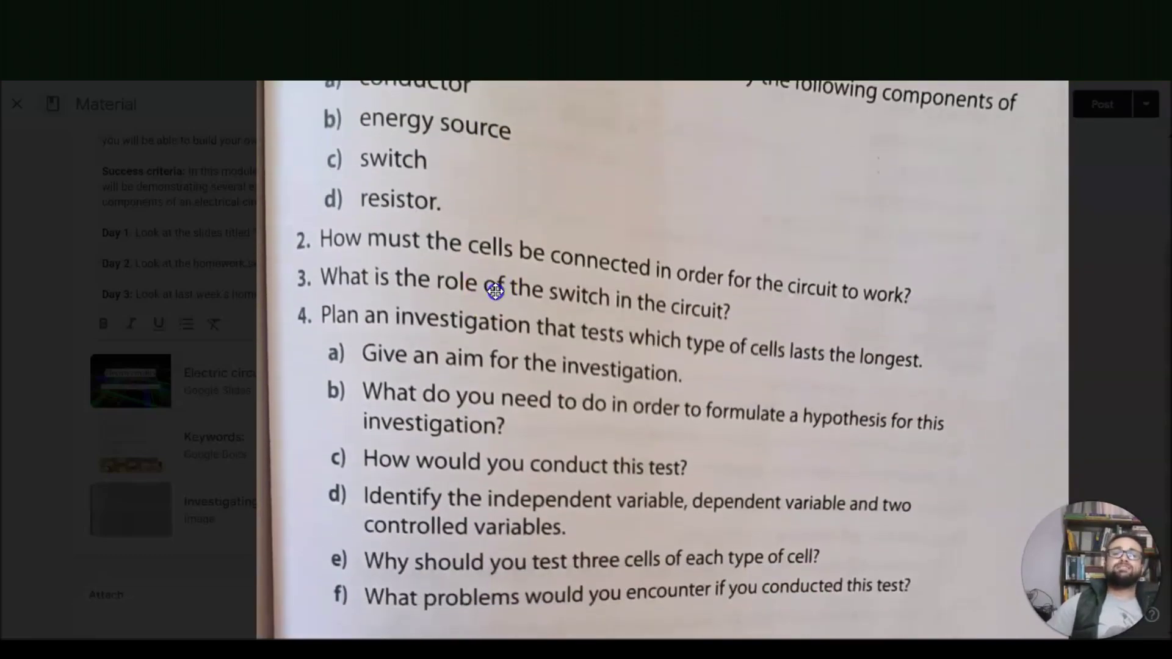
left_click_drag(511, 379, 511, 302)
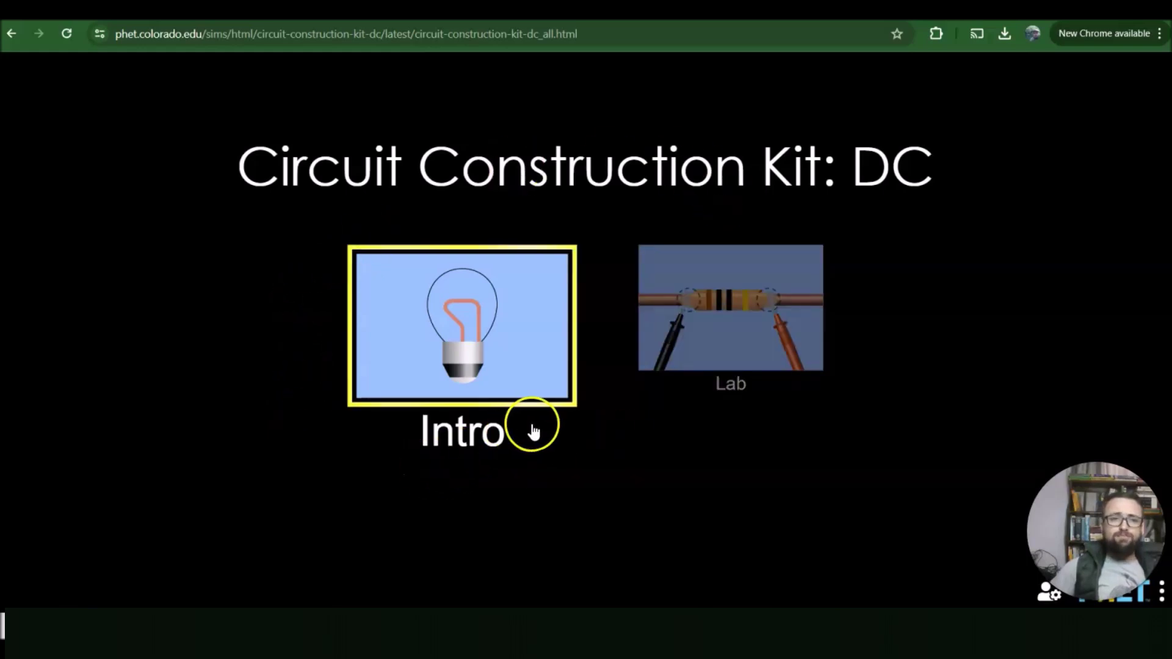
Open the Intro screen and page through the component toolbox, then back to the first page
left_click(475, 309)
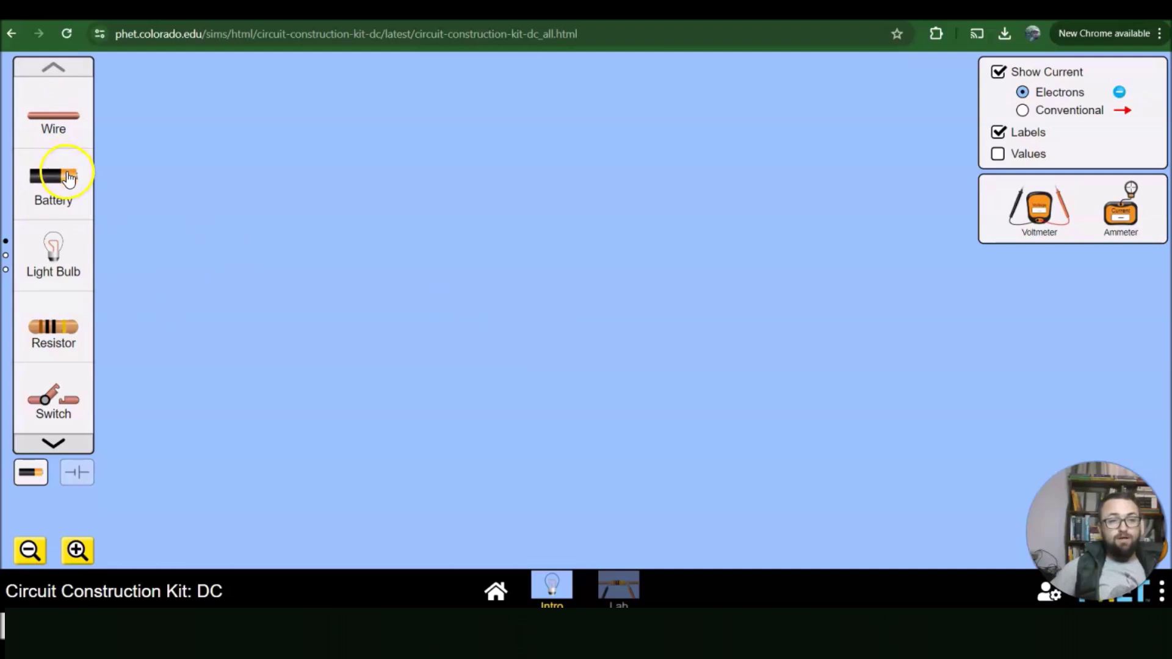
left_click(51, 443)
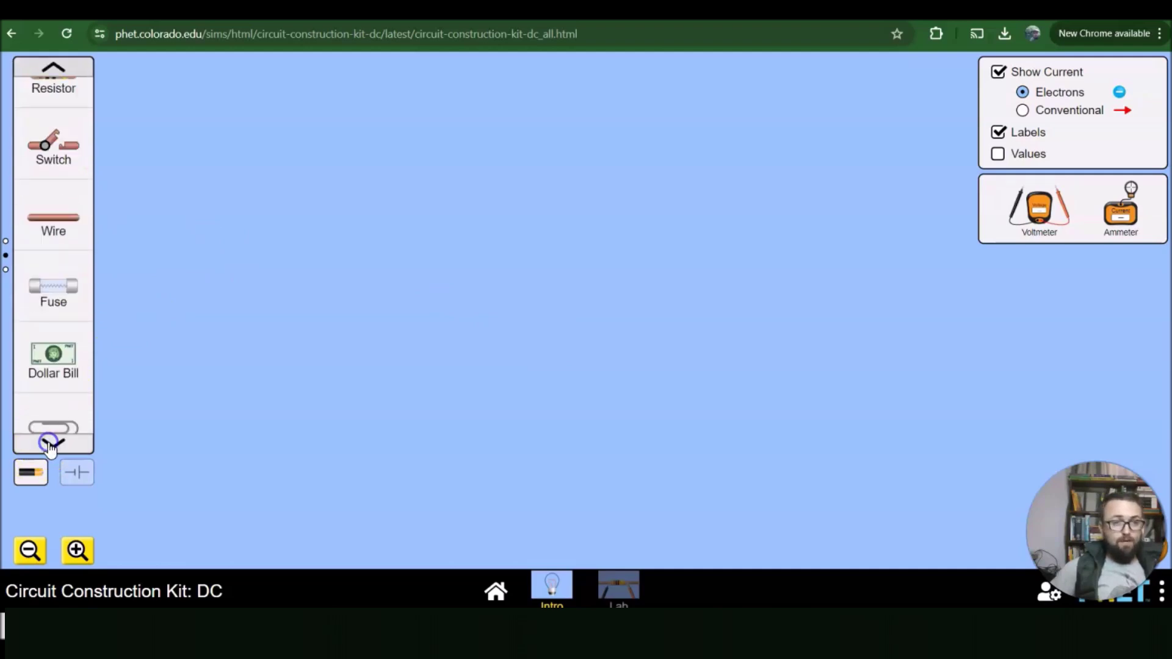
left_click(51, 444)
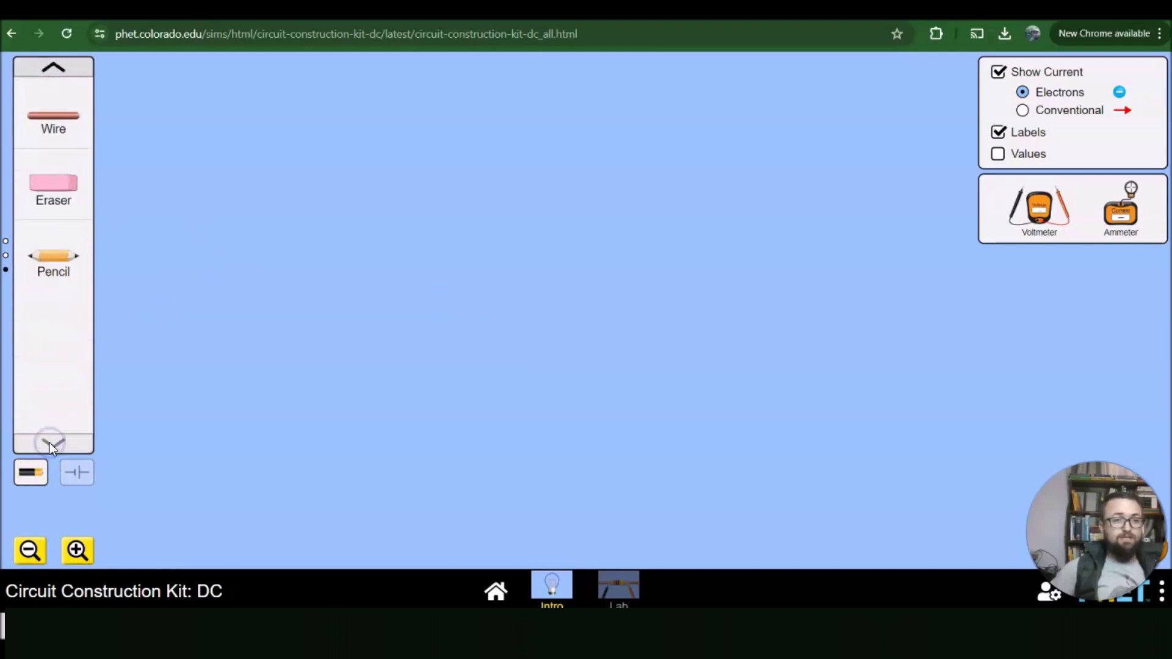
left_click(51, 68)
left_click(51, 68)
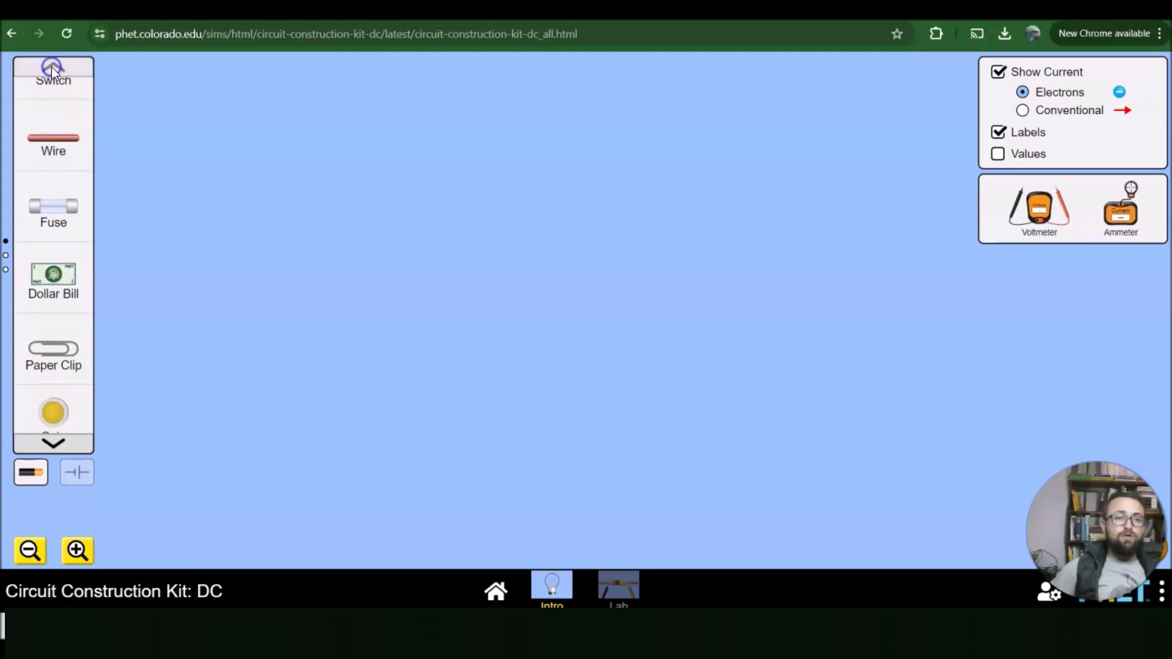
Preview components as schematic symbols, return to realistic pictures, and take out a new battery
left_click(77, 479)
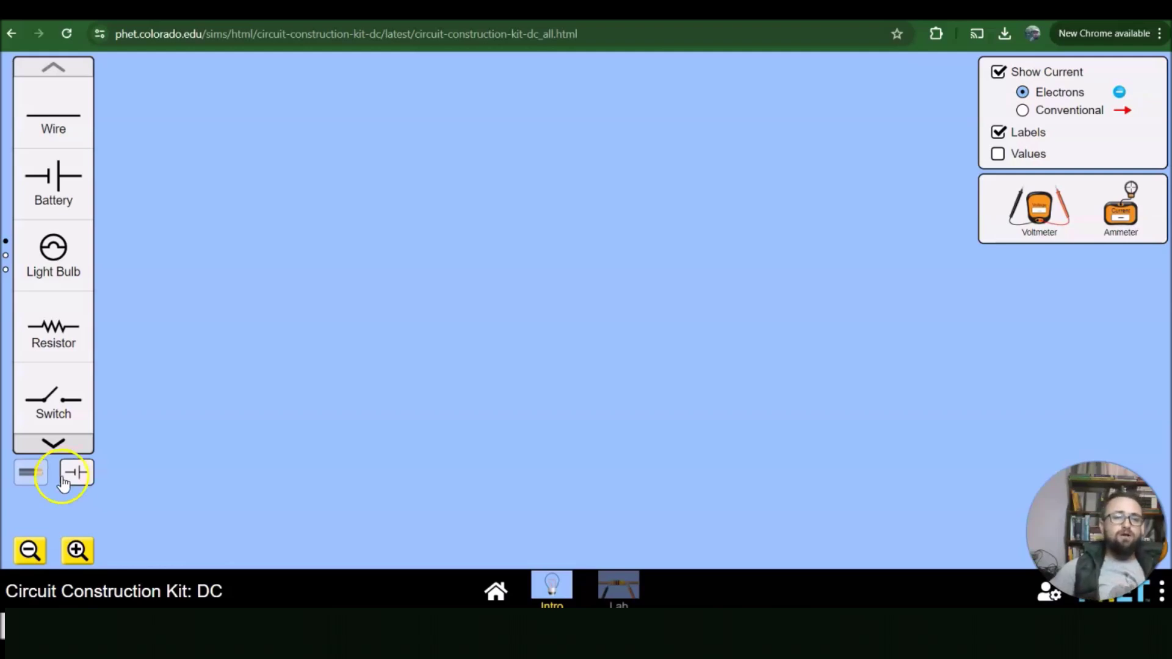
left_click(35, 475)
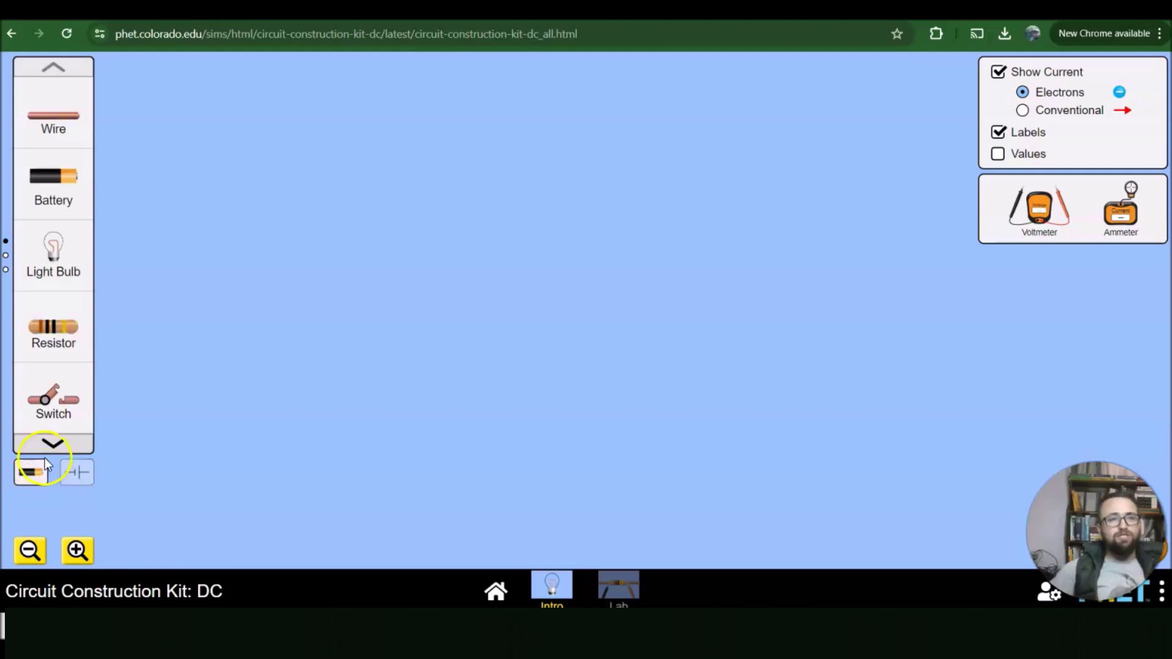
left_click(62, 185)
Place two joined batteries along the top with a wire on each end
left_click_drag(62, 186, 329, 197)
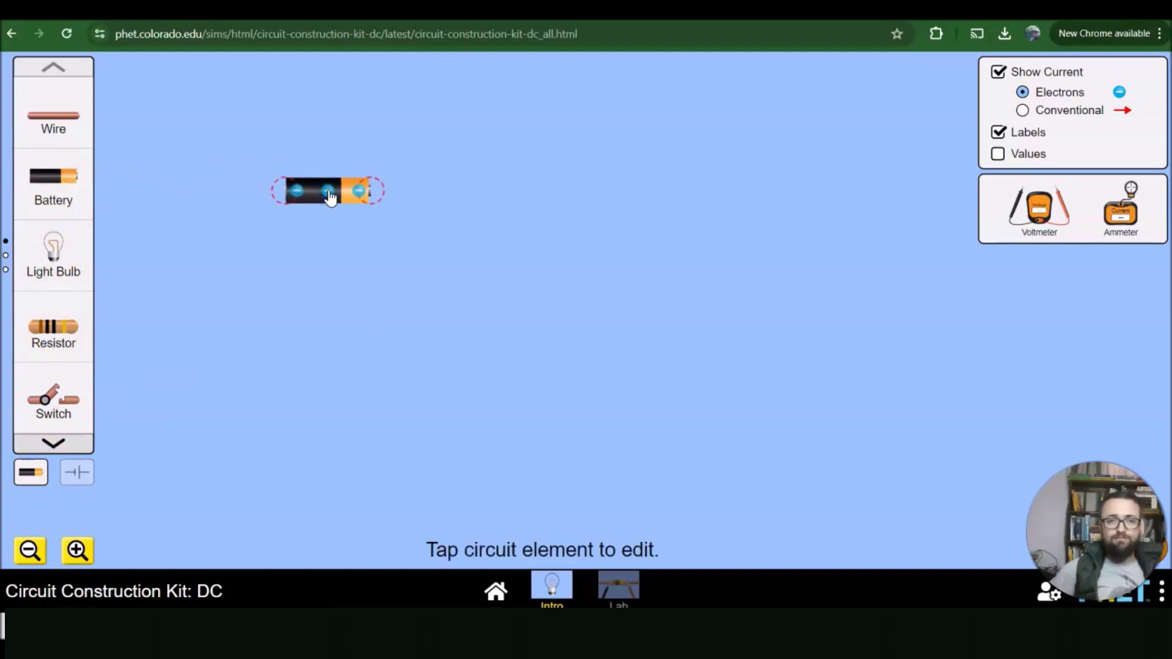
left_click_drag(71, 178, 429, 196)
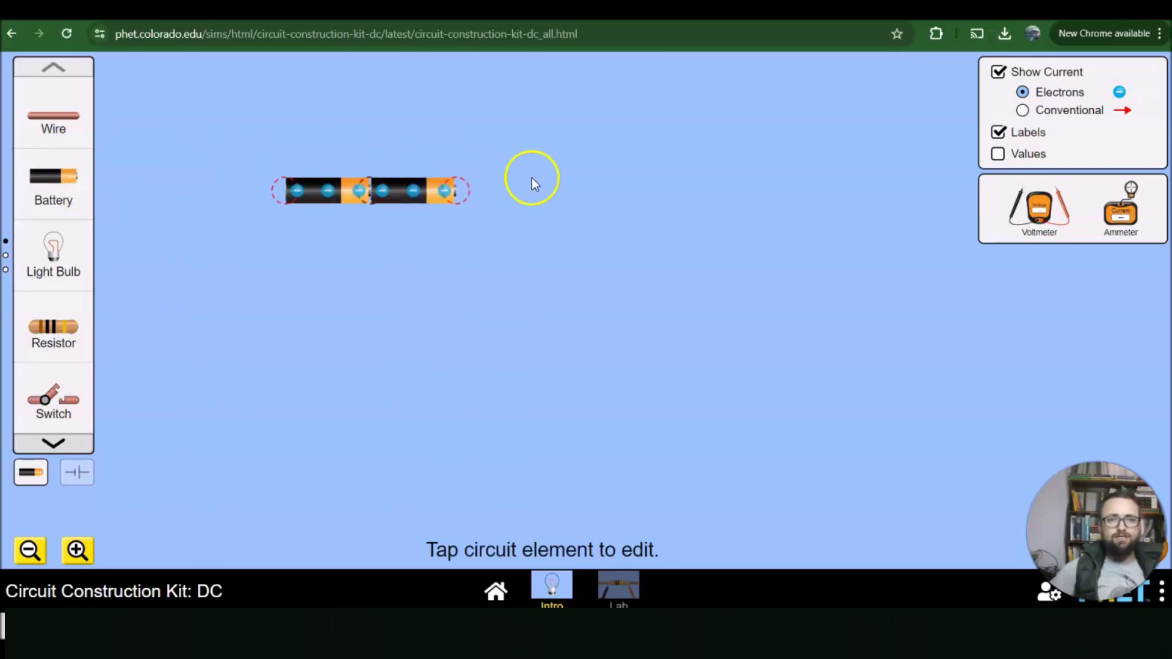
left_click_drag(46, 114, 524, 196)
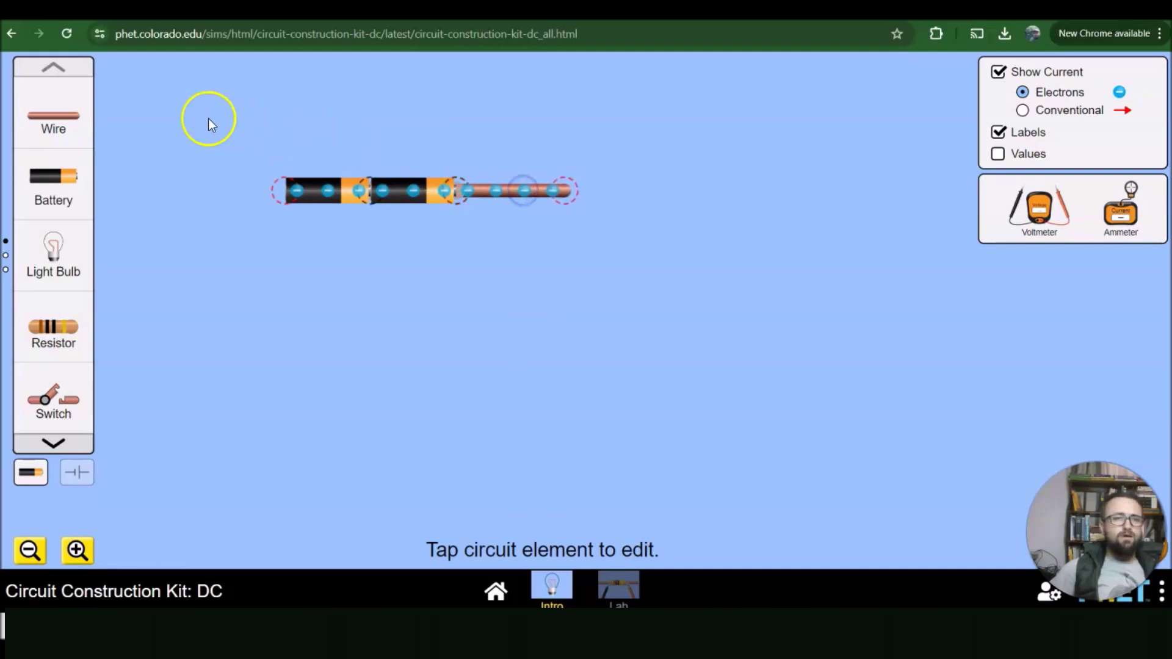
left_click_drag(55, 116, 233, 197)
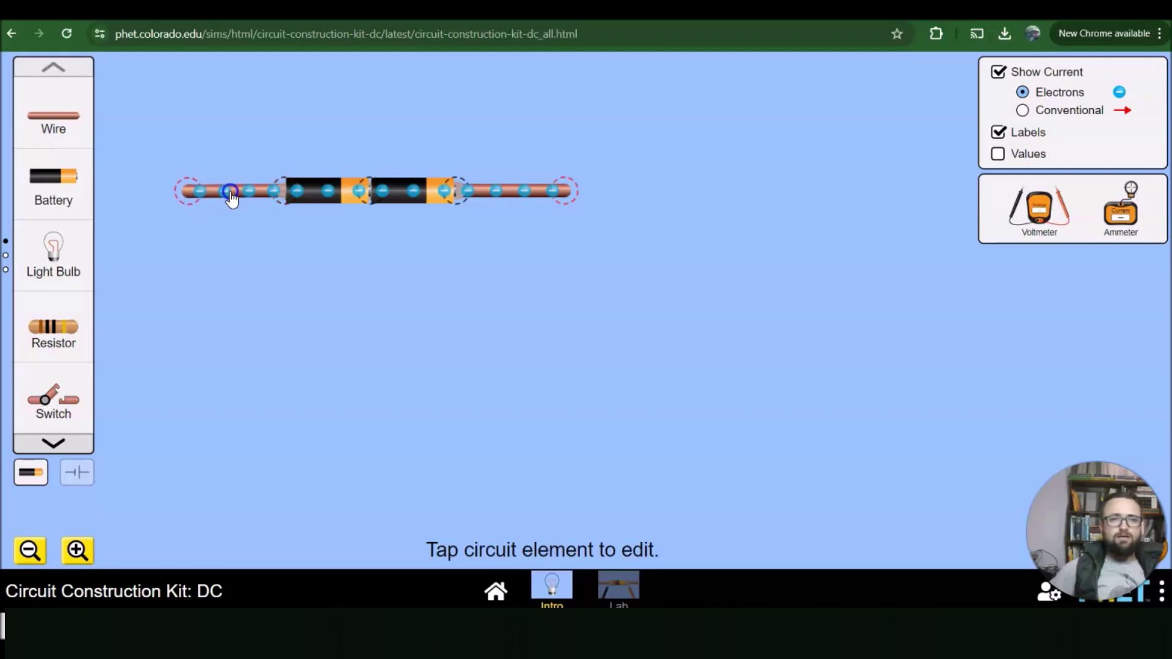
Add a left wire, a switch, a bottom wire and a light bulb, then wire the bulb up to close the loop
left_click_drag(53, 124, 188, 364)
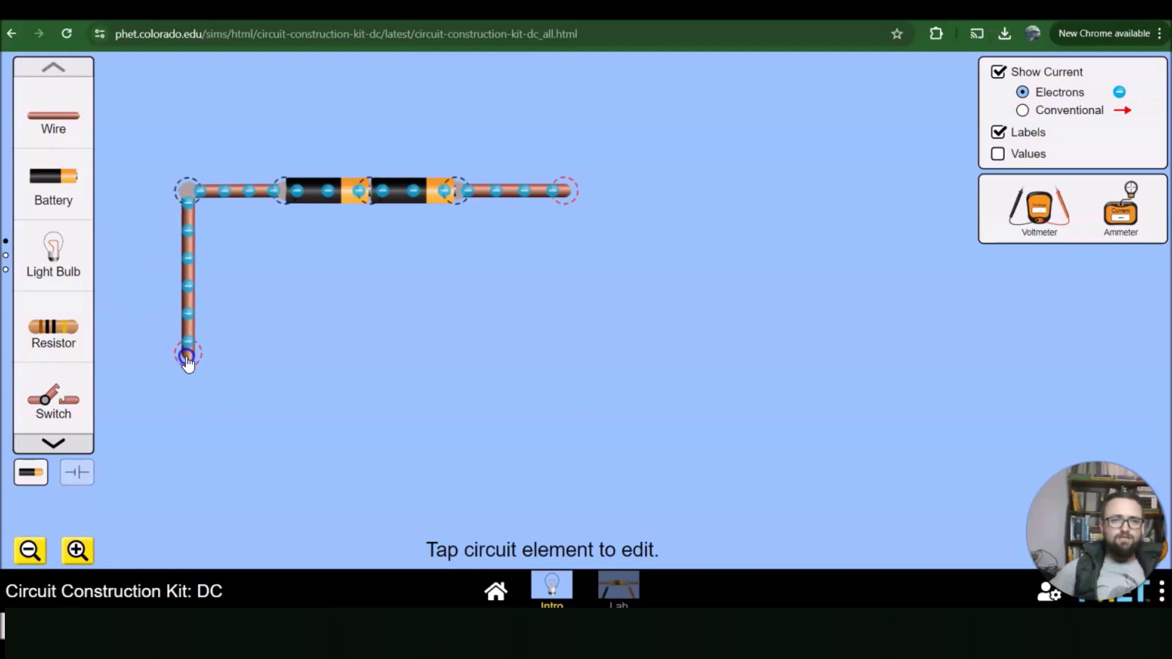
left_click_drag(52, 398, 250, 373)
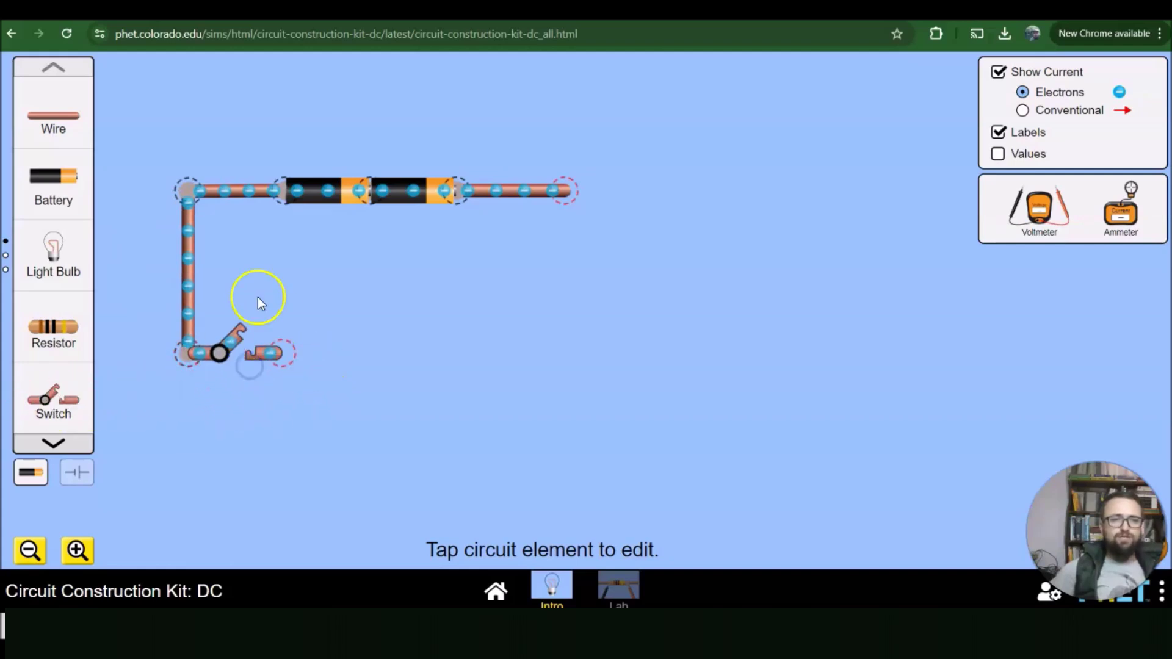
left_click_drag(54, 122, 607, 350)
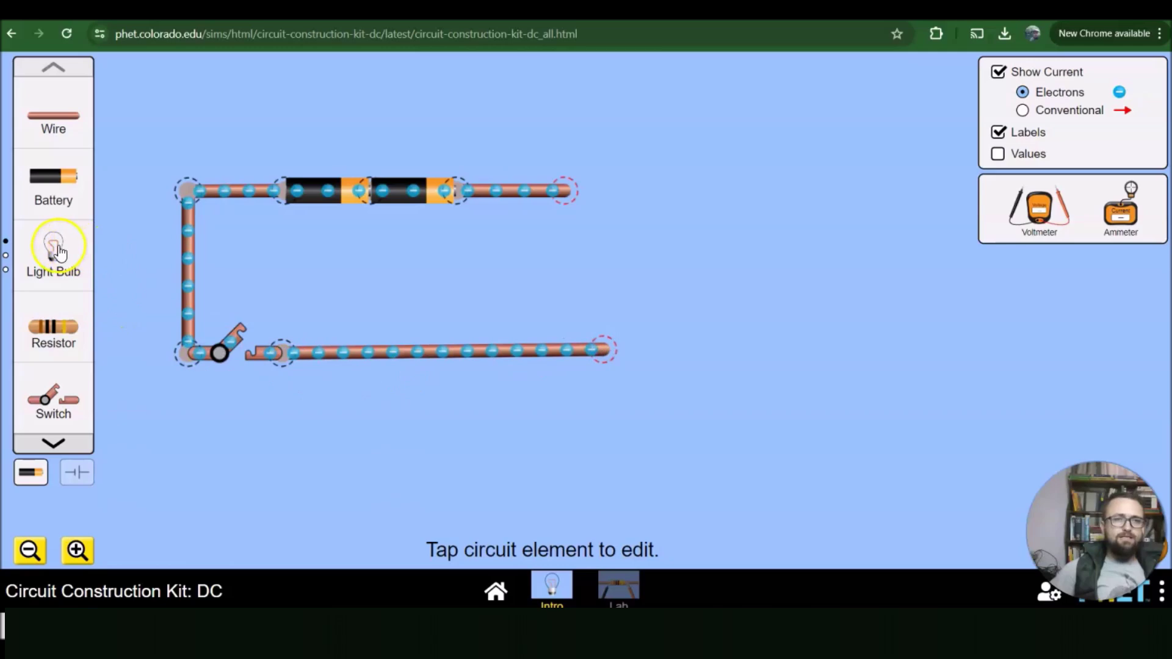
left_click_drag(58, 251, 624, 340)
left_click(315, 148)
left_click_drag(25, 116, 615, 190)
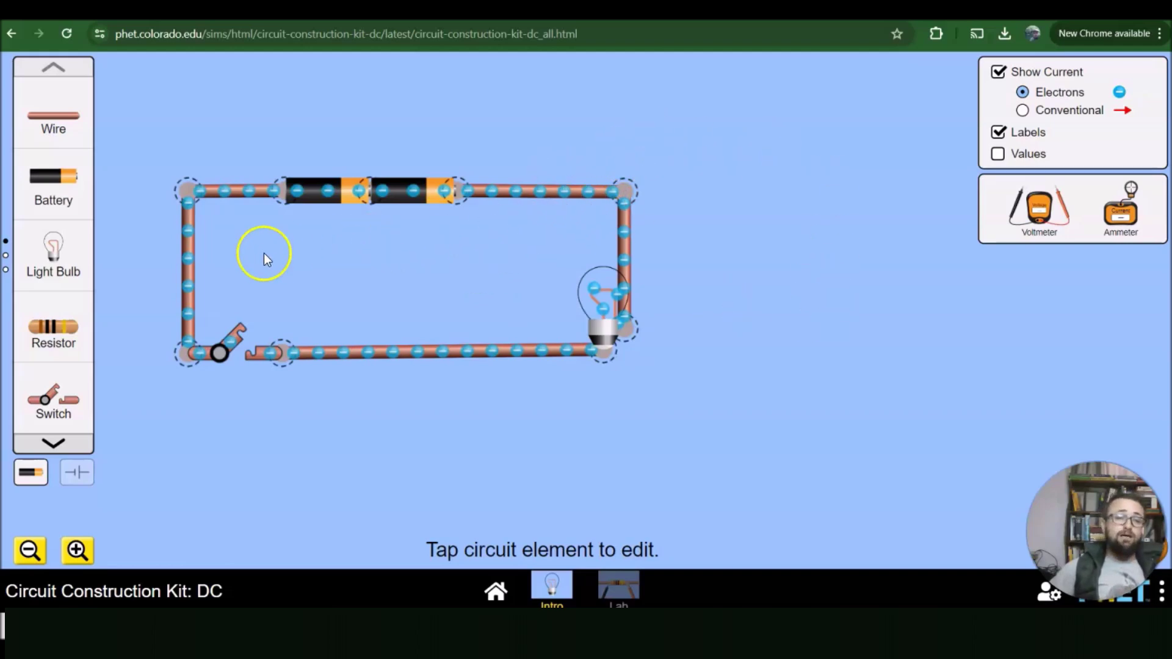
Test the switch on and off, change to schematic view, and leave the switch closed
left_click(247, 351)
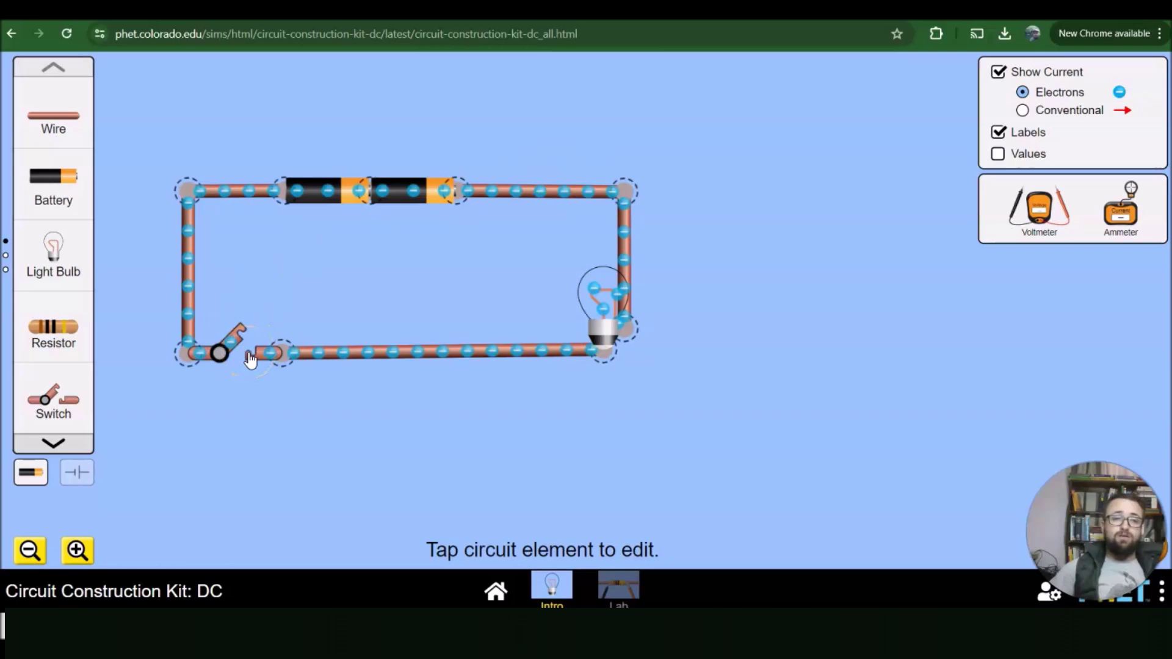
left_click(250, 359)
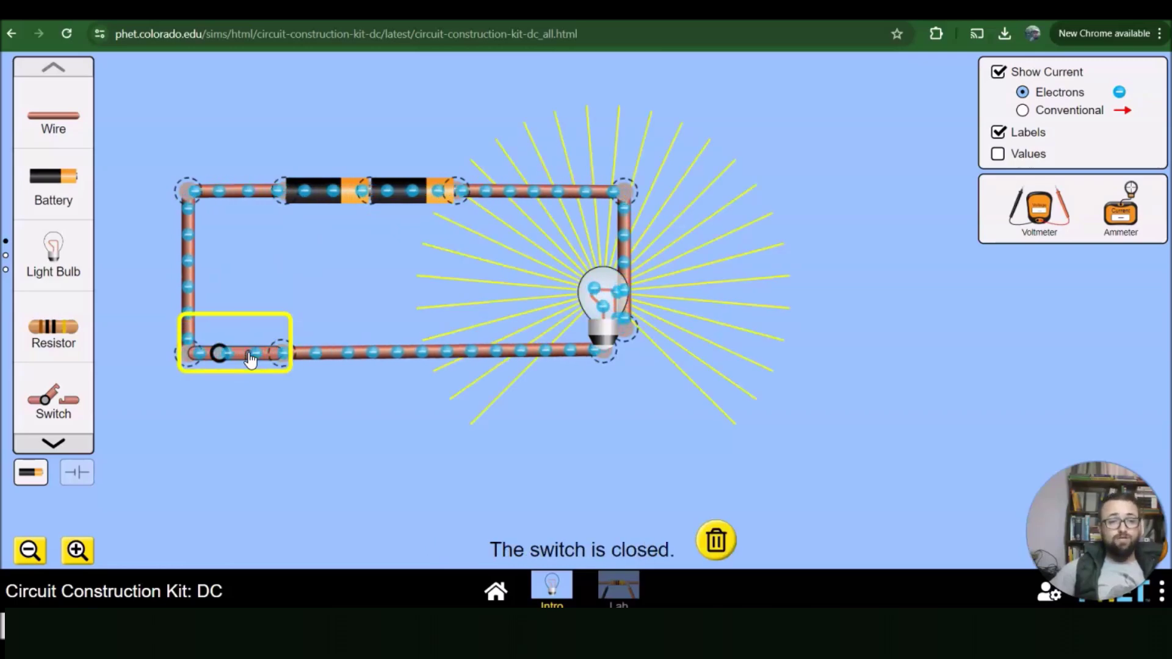
left_click(251, 359)
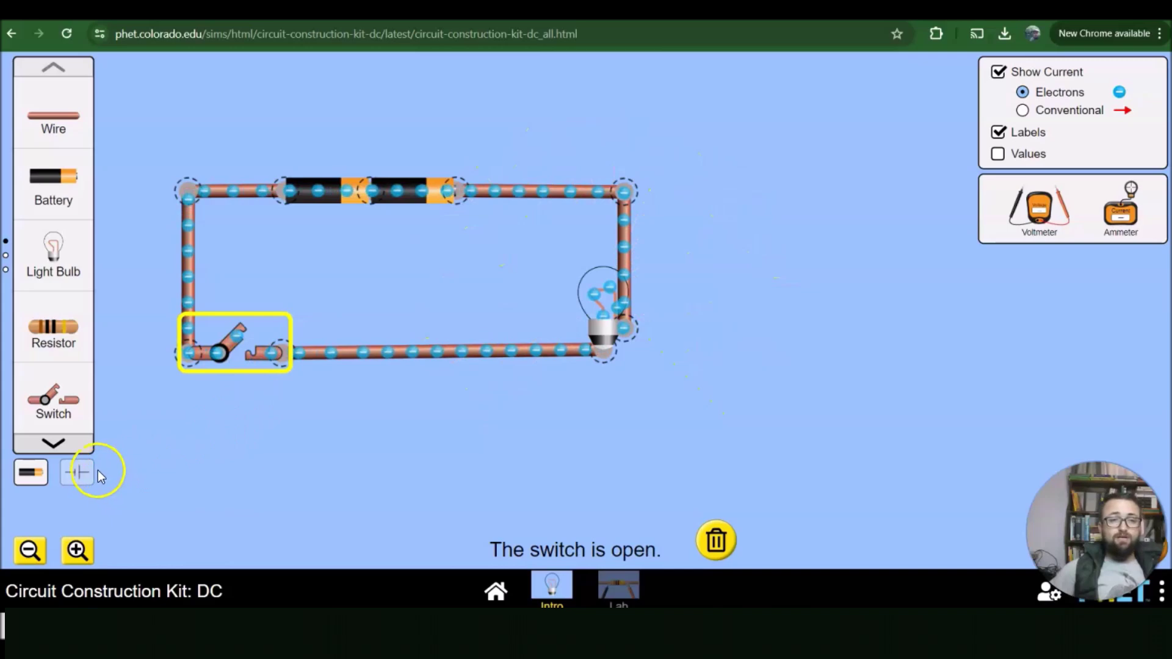
left_click(78, 471)
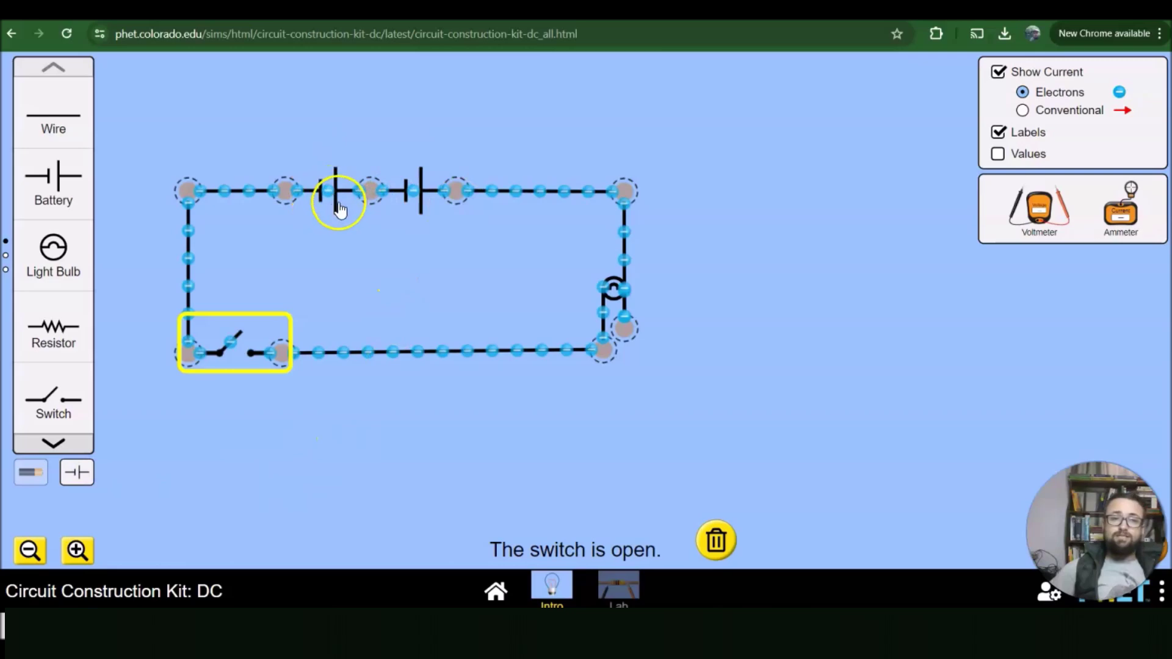
left_click(250, 359)
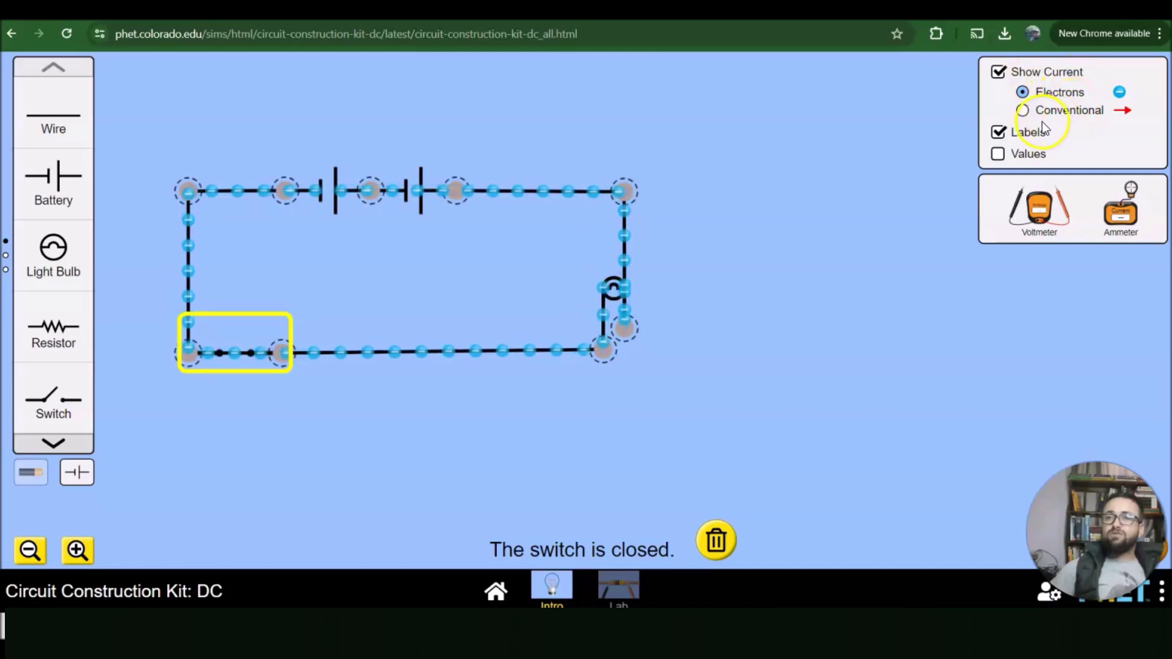
Try conventional current then electrons, show the 9.0 V and 10.0 Ω values, and return to lifelike view
left_click(1023, 112)
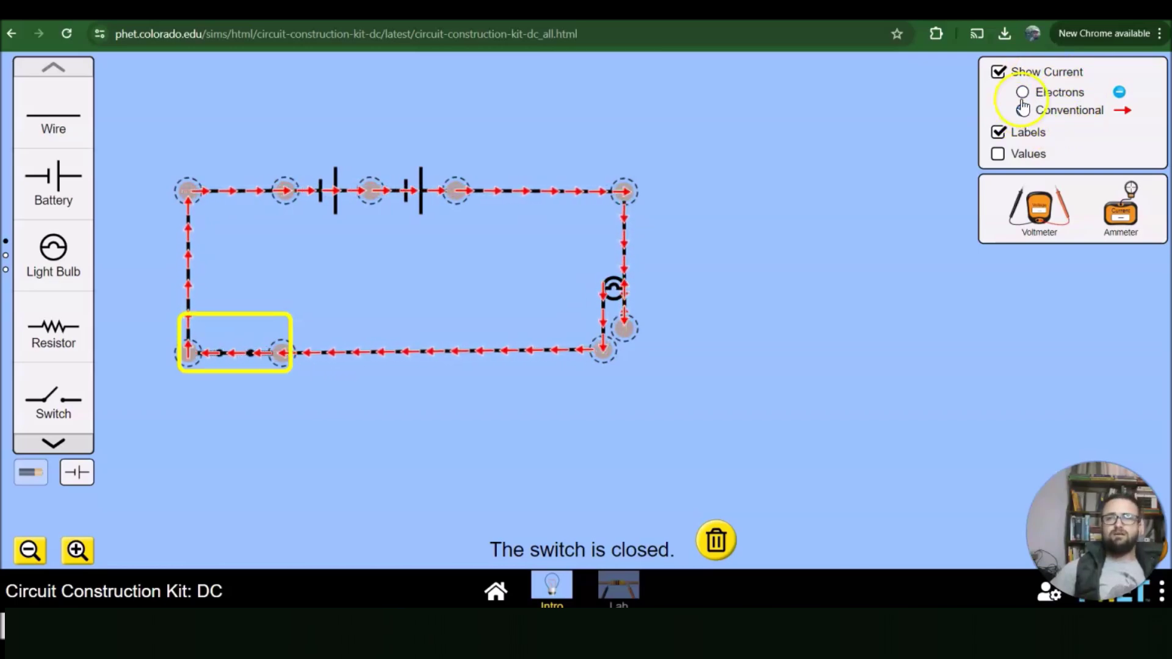
left_click(1022, 99)
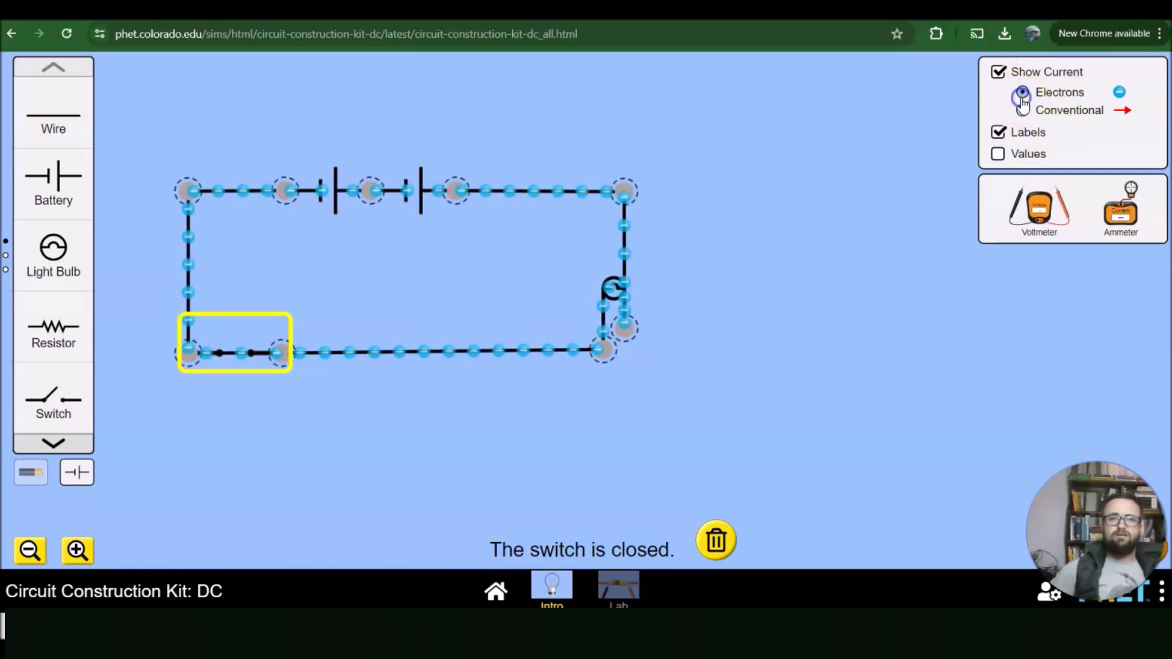
left_click(997, 153)
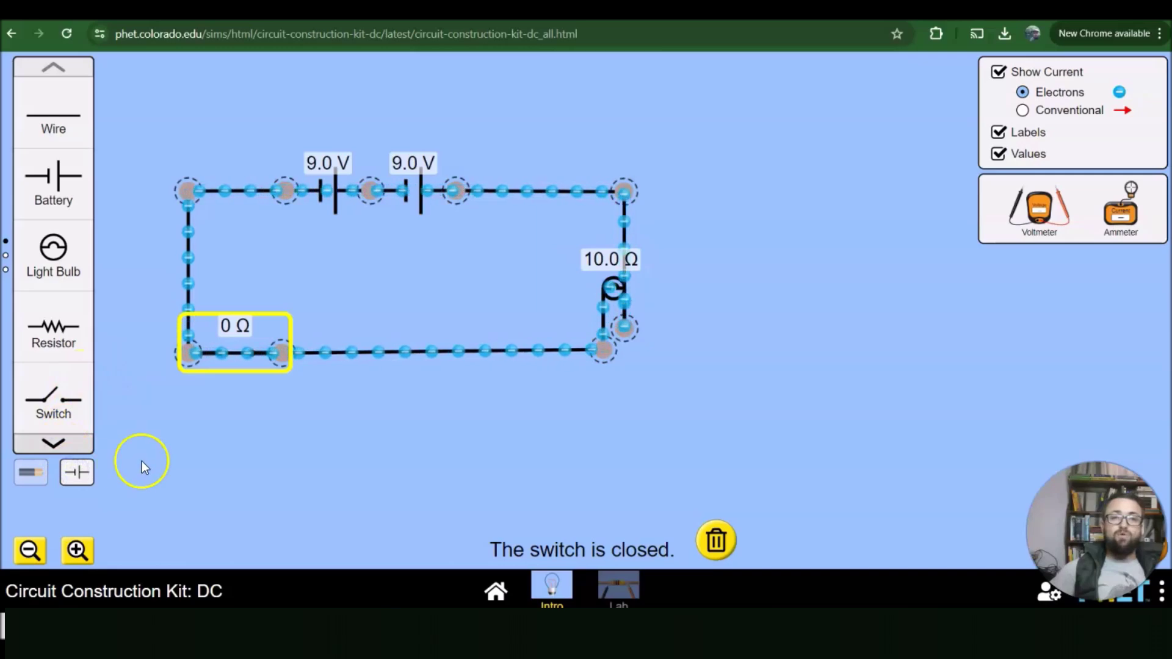
left_click(31, 473)
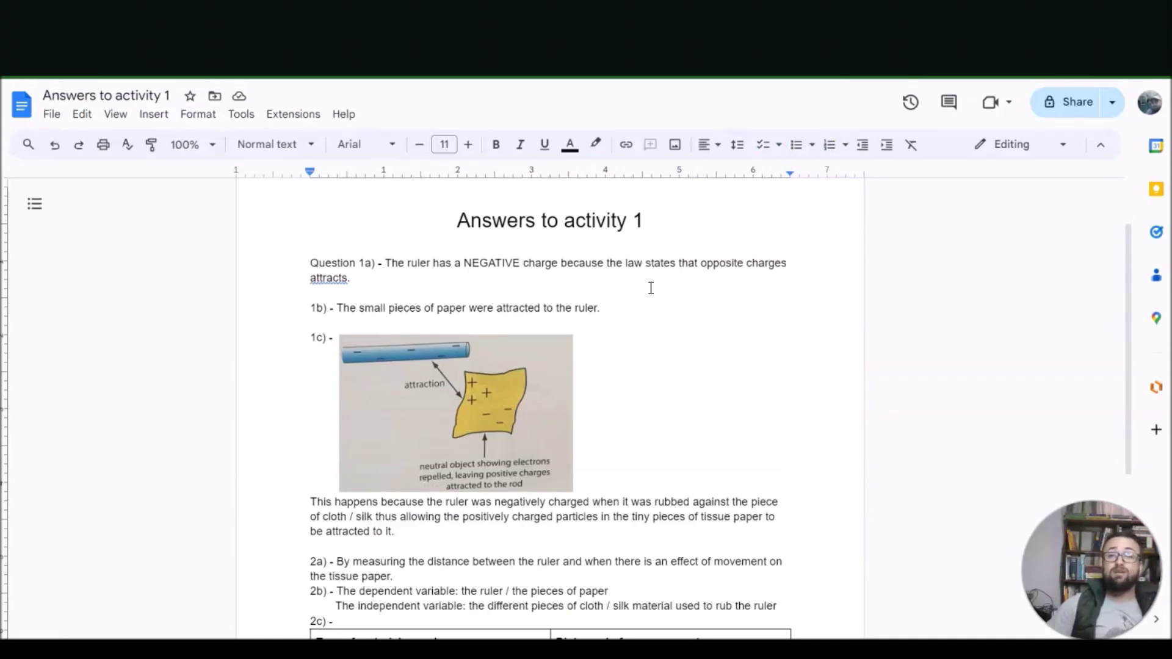
Scroll the answers document down to the 2c materials-versus-distance table and the 2d conclusion
scroll(650, 289, "down", 2)
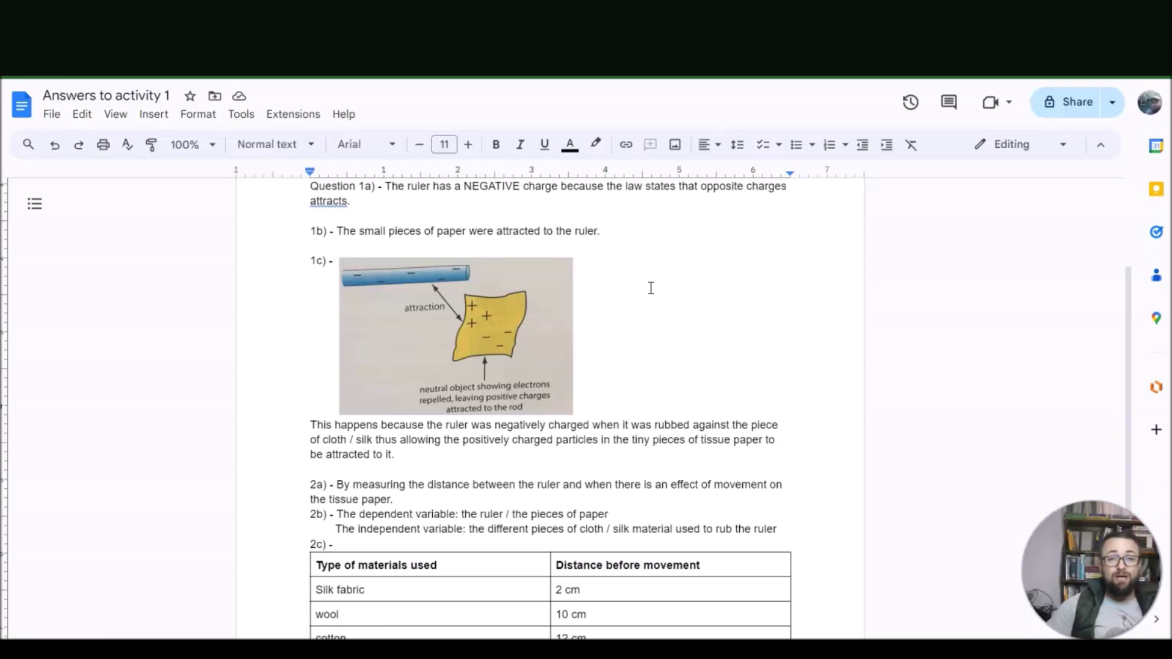
scroll(650, 289, "down", 3)
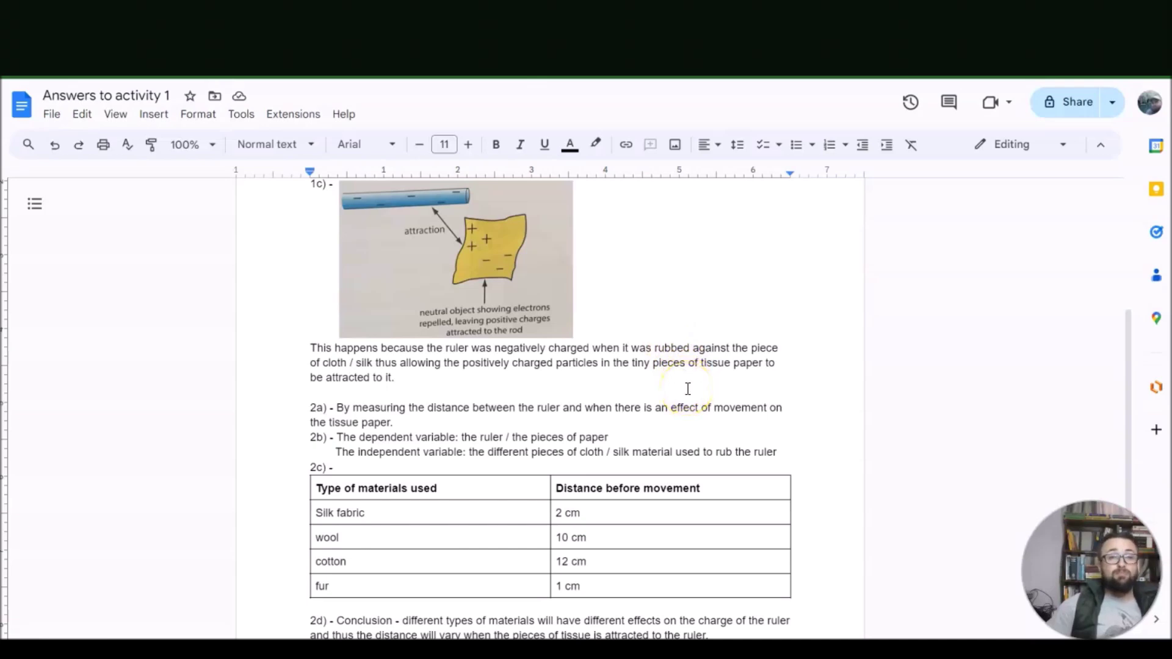
scroll(687, 389, "down", 1)
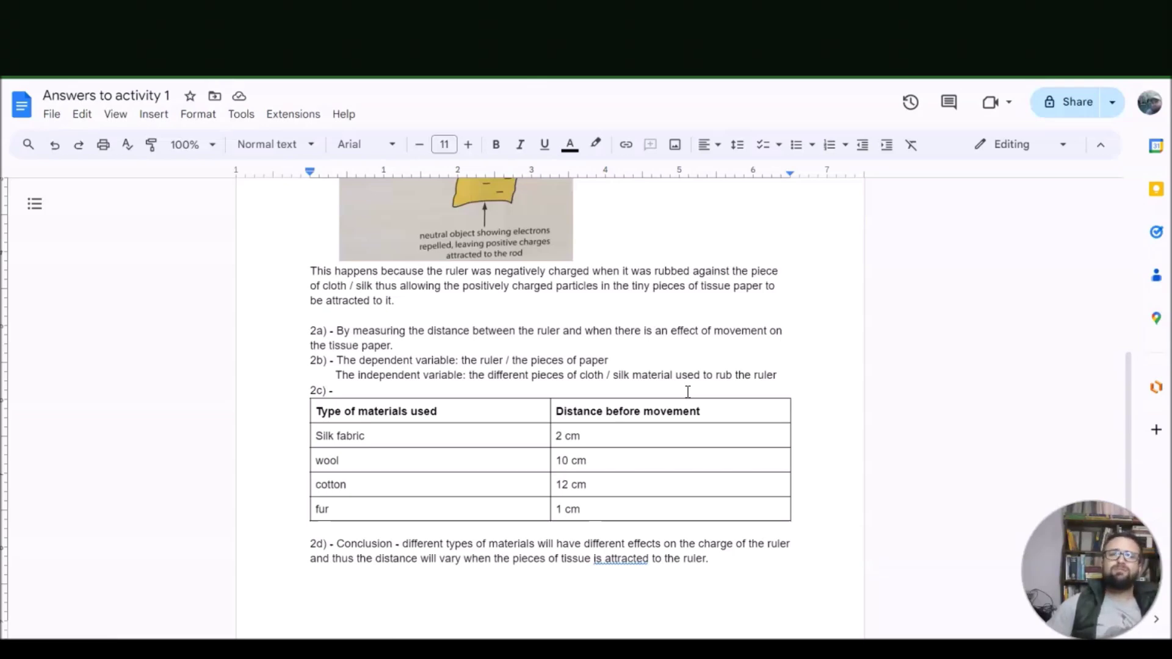
scroll(688, 391, "down", 1)
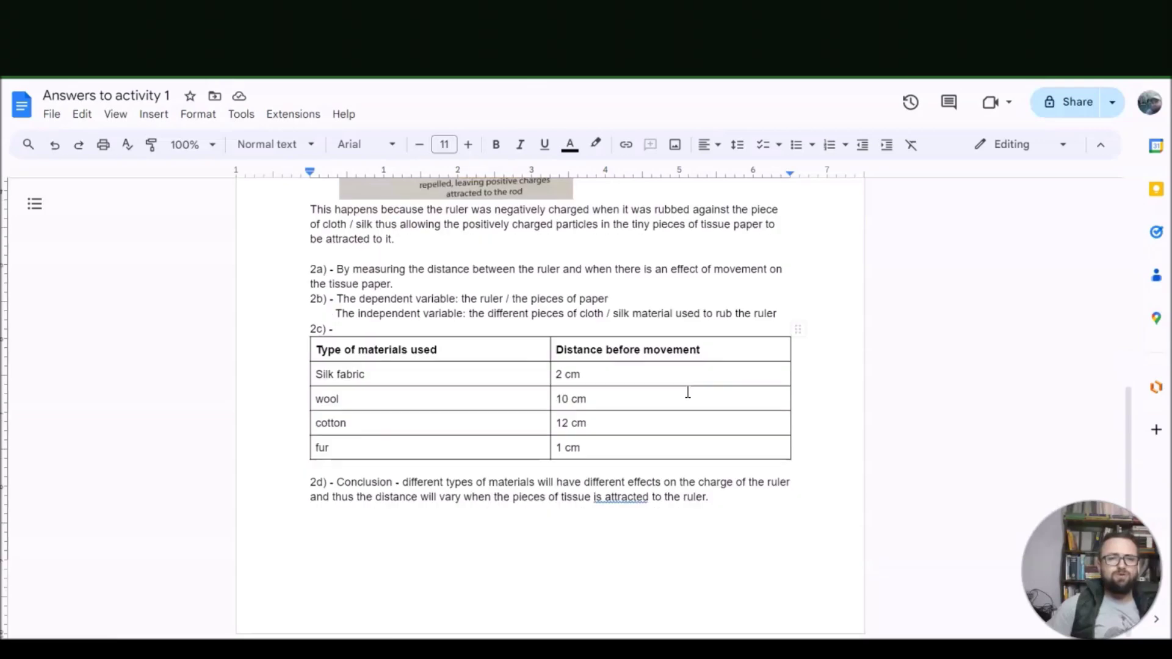